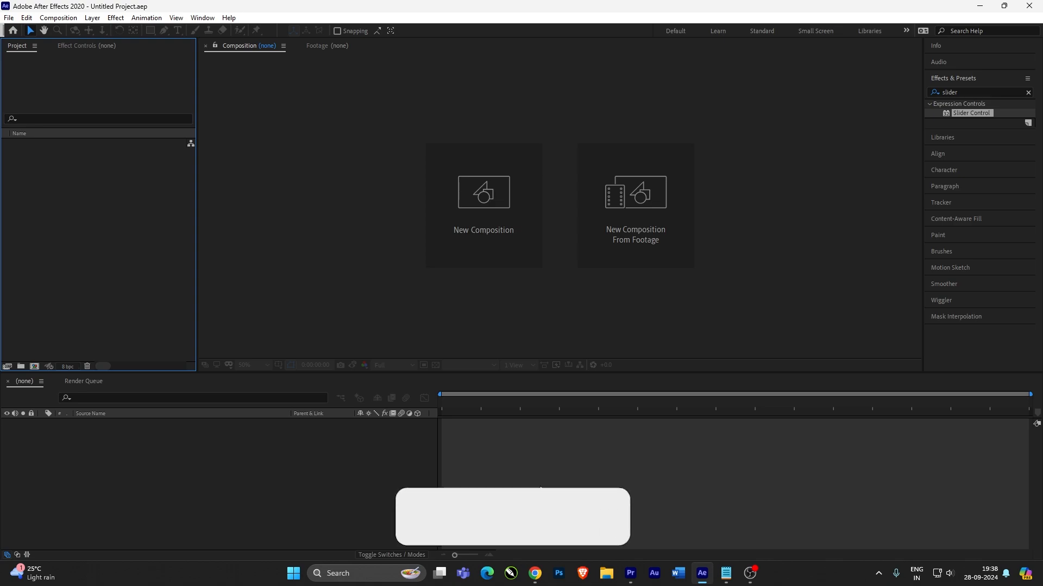
Step: Switch to File Explorer, examine the images in the Clock Timer folder inside Downloads, and return to After Effects
{"action": "left_click", "coordinate": [608, 583]}
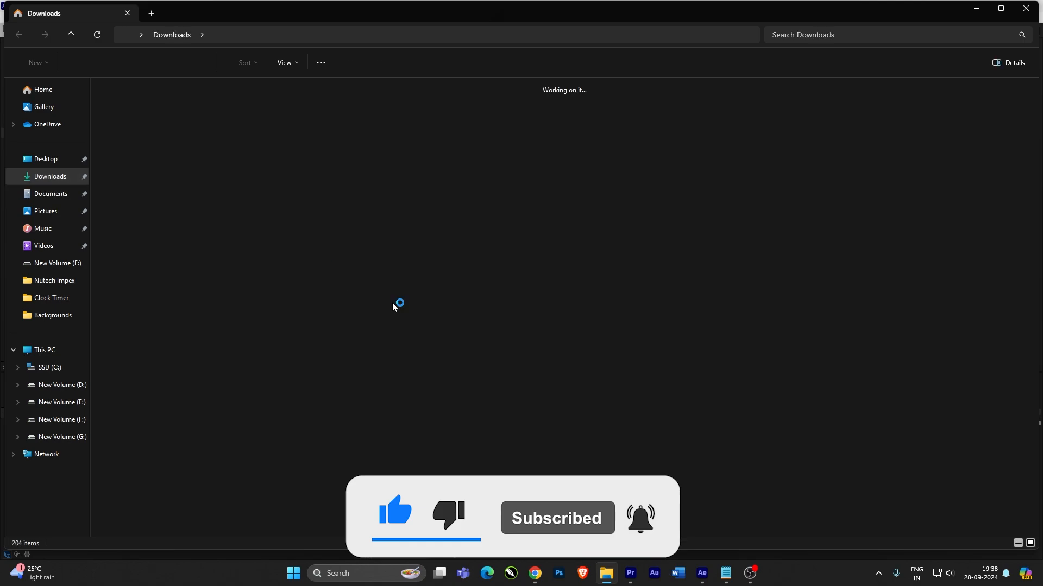
{"action": "scroll", "coordinate": [400, 304], "scroll_direction": "down", "scroll_amount": 10}
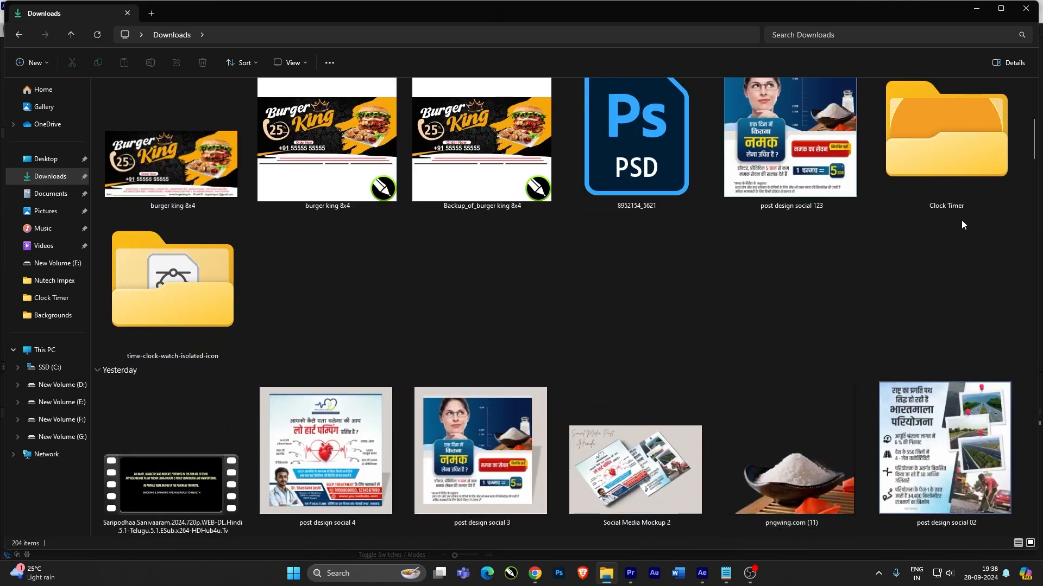
{"action": "double_click", "coordinate": [953, 171]}
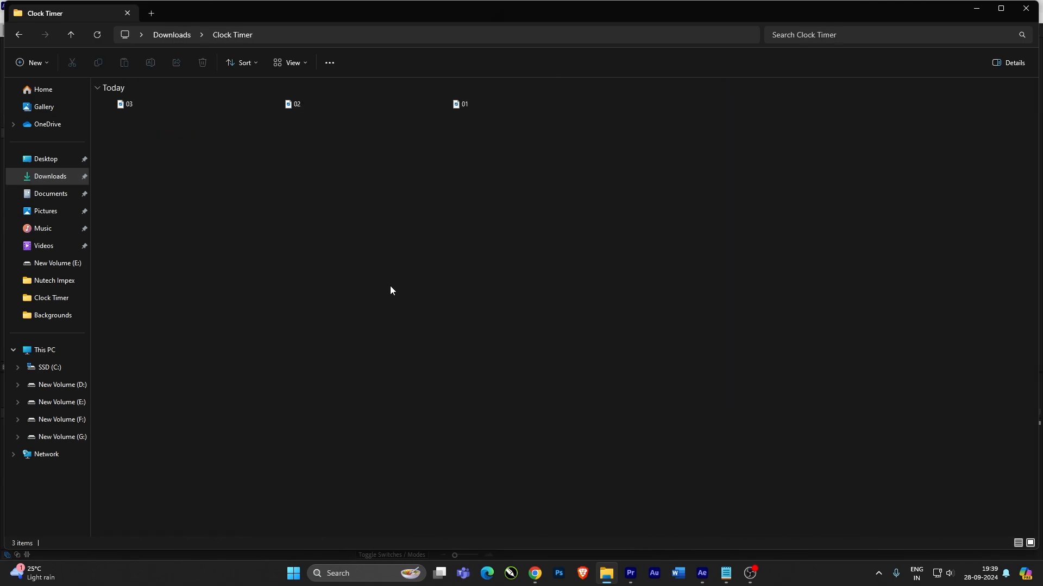
{"action": "scroll", "coordinate": [405, 326], "scroll_direction": "up", "scroll_amount": 1}
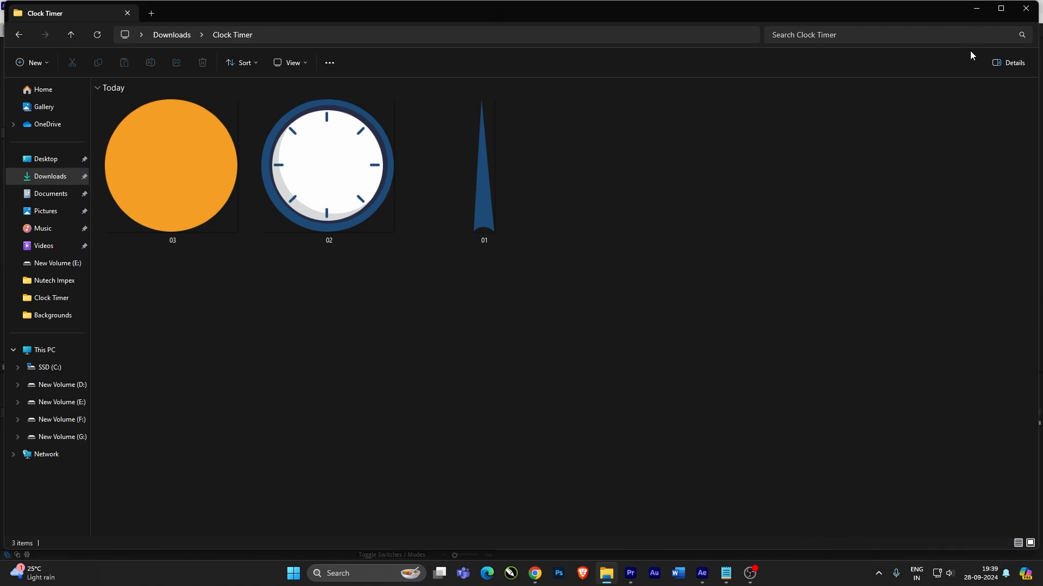
{"action": "left_click", "coordinate": [1001, 8]}
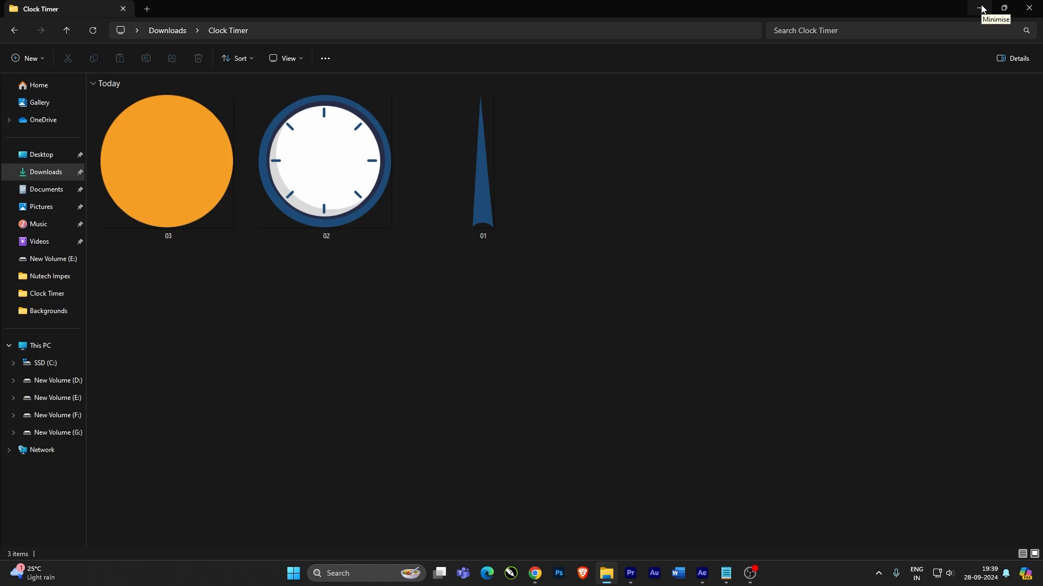
{"action": "left_click", "coordinate": [981, 7]}
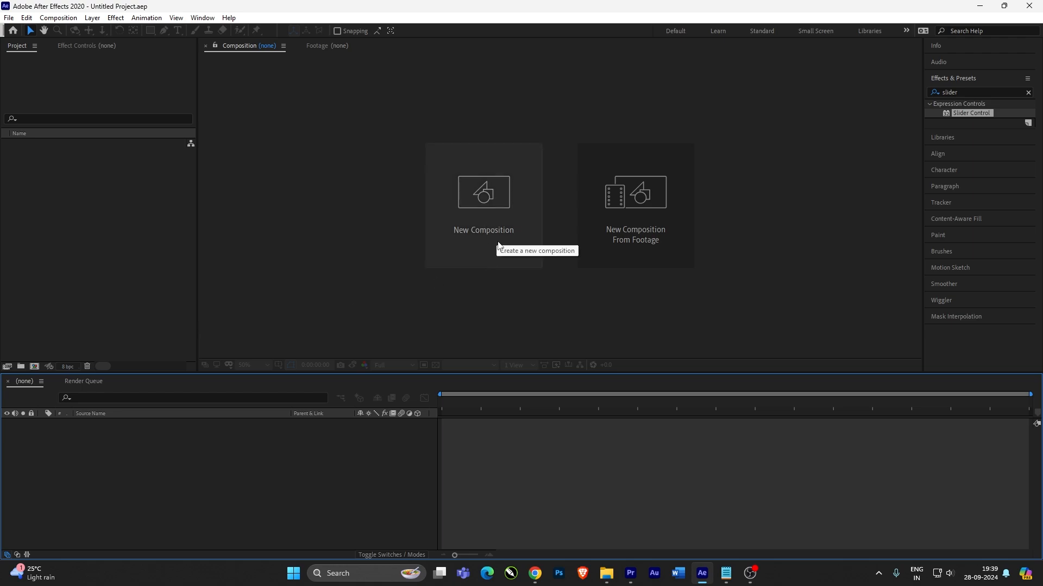
Step: Create a composition with the HDTV 1080 29.97 preset, 1920 x 1080 px, lasting 30 seconds
{"action": "left_click", "coordinate": [476, 207]}
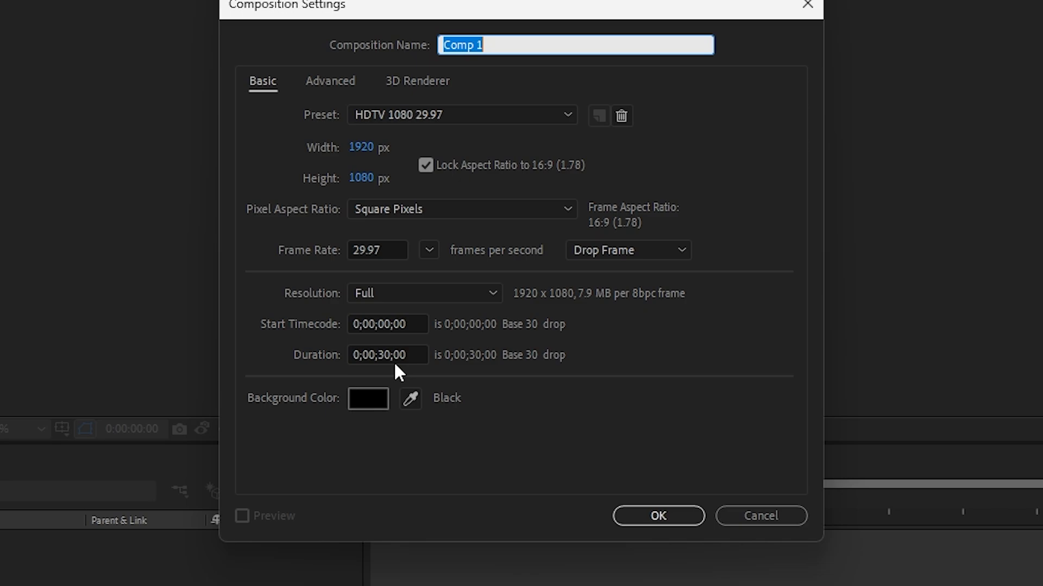
{"action": "left_click", "coordinate": [659, 517]}
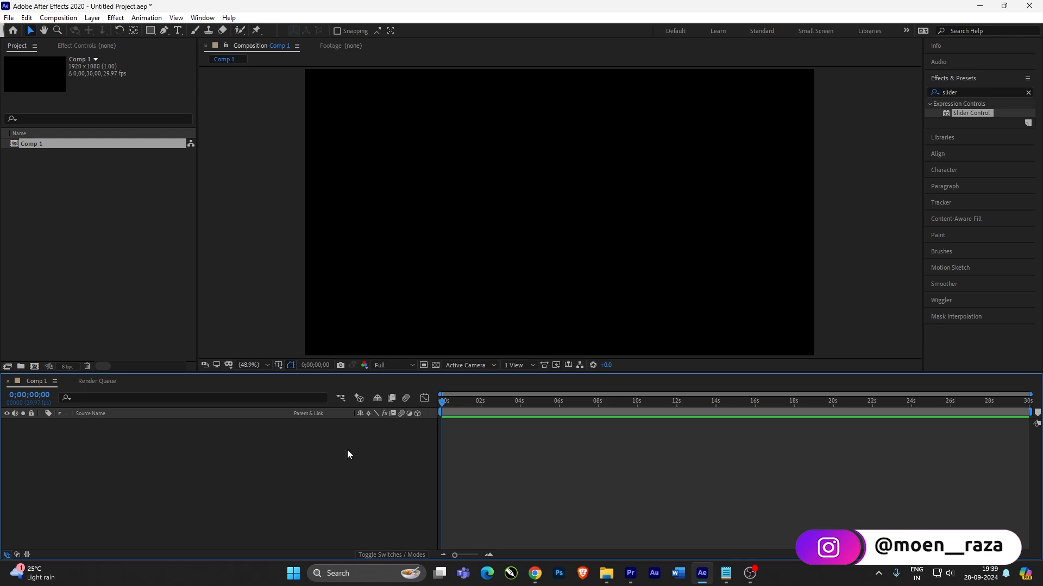
Step: Import the three PNG files 01, 02 and 03 from the Clock Timer folder into the project
{"action": "left_click", "coordinate": [138, 297]}
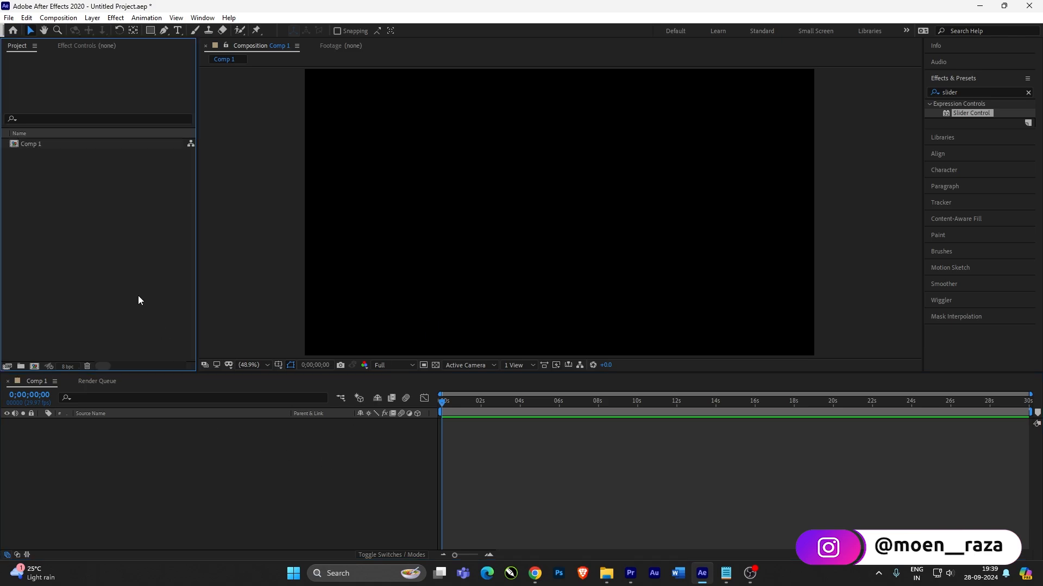
{"action": "double_click", "coordinate": [138, 297]}
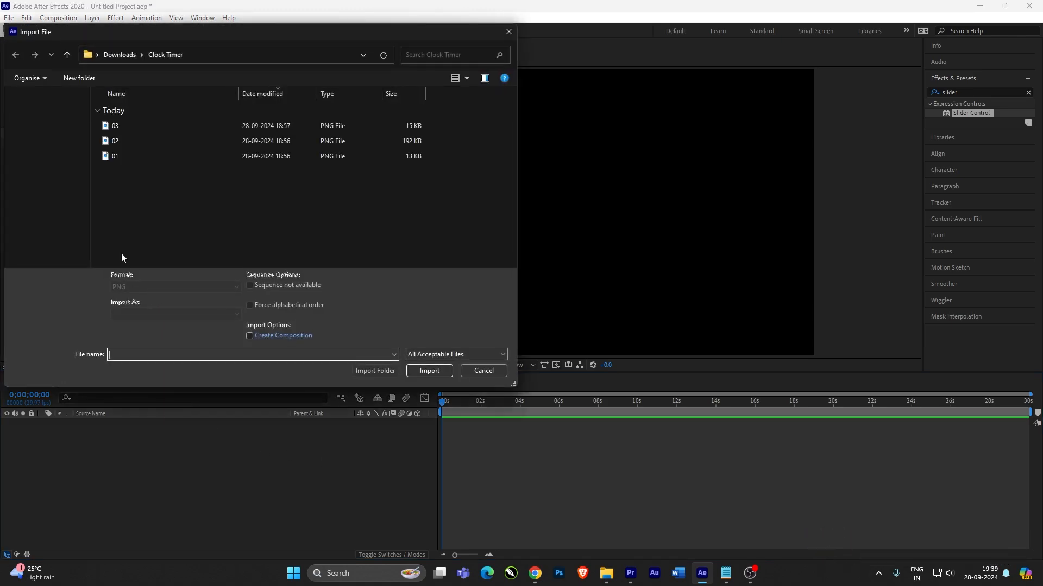
{"action": "left_click_drag", "start_coordinate": [147, 186], "coordinate": [132, 117]}
{"action": "left_click", "coordinate": [435, 364]}
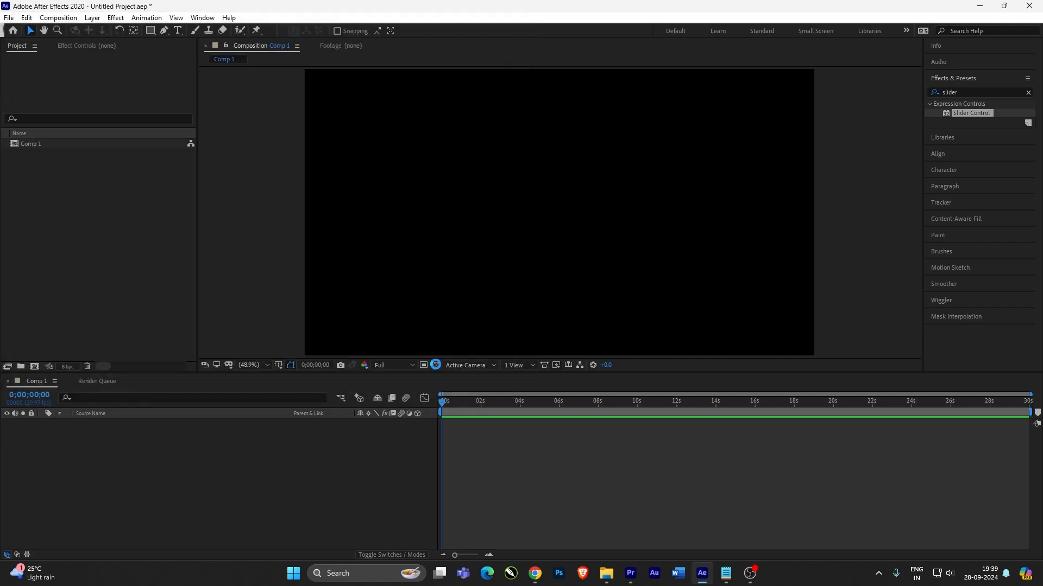
{"action": "left_click", "coordinate": [85, 236]}
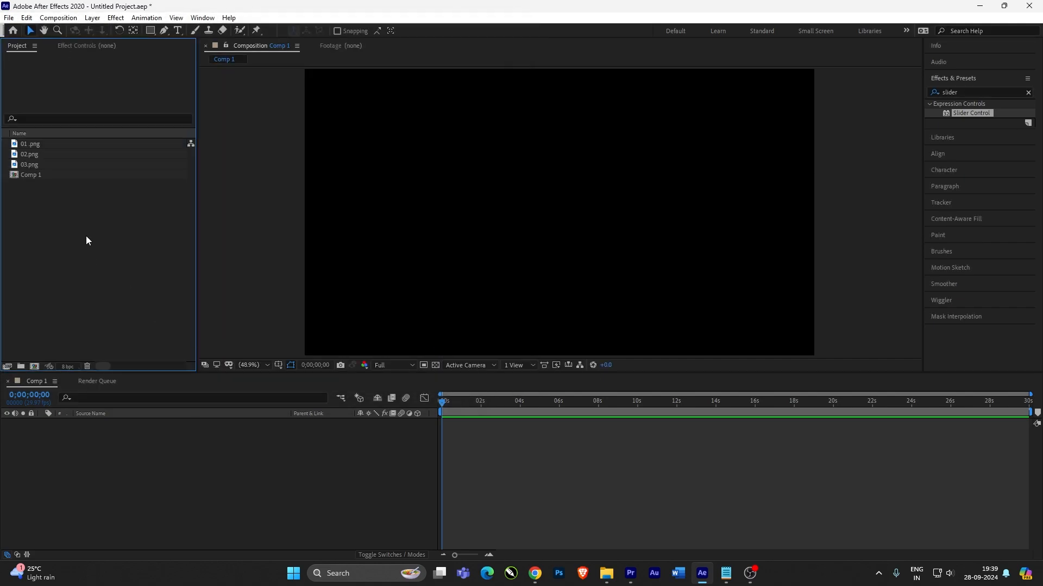
Step: Add a white 1920 x 1080 px solid layer to the composition as the background
{"action": "right_click", "coordinate": [143, 448]}
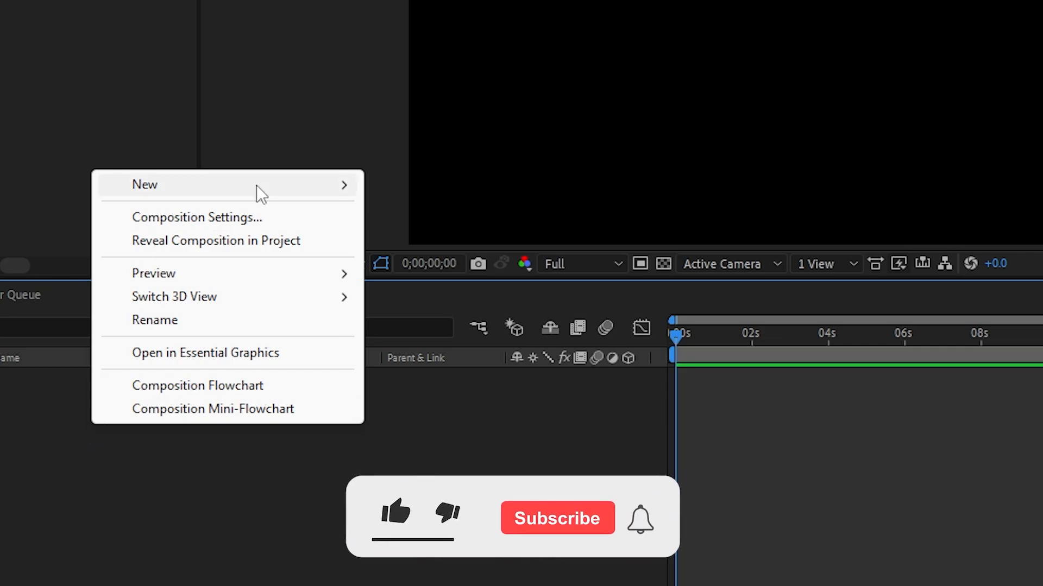
{"action": "mouse_move", "coordinate": [257, 185]}
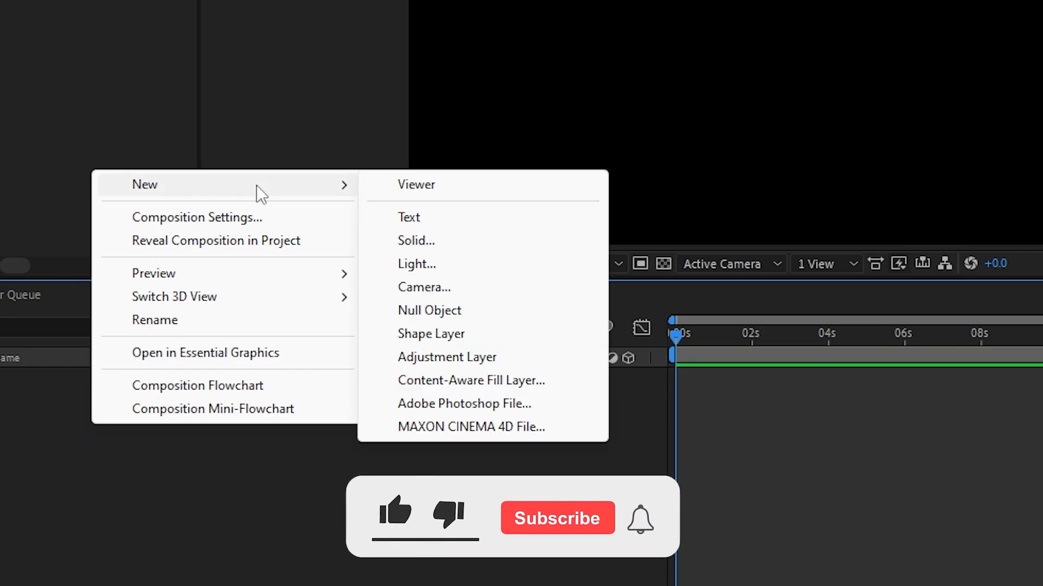
{"action": "left_click", "coordinate": [441, 242]}
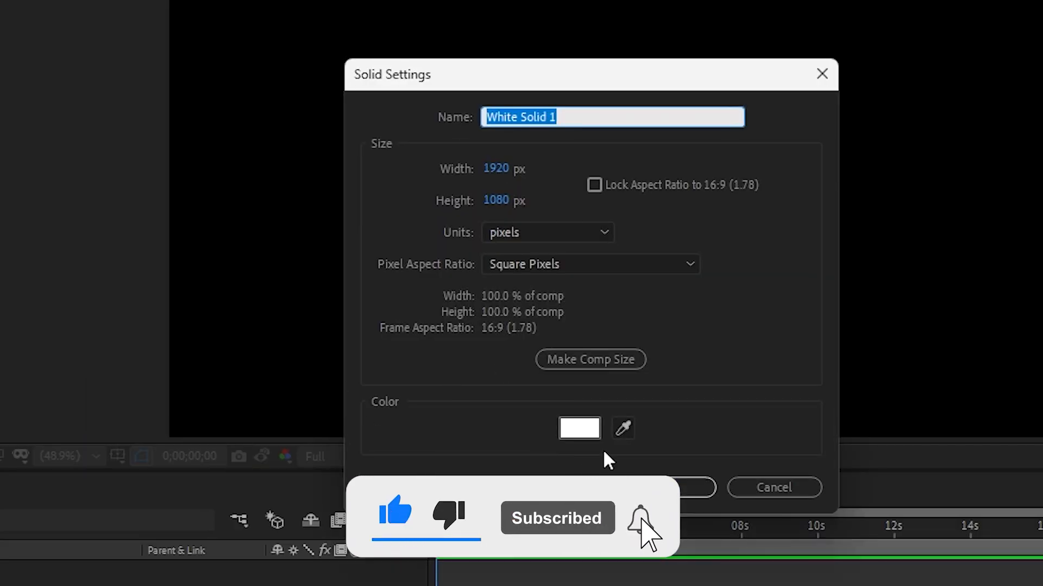
{"action": "left_click", "coordinate": [698, 487]}
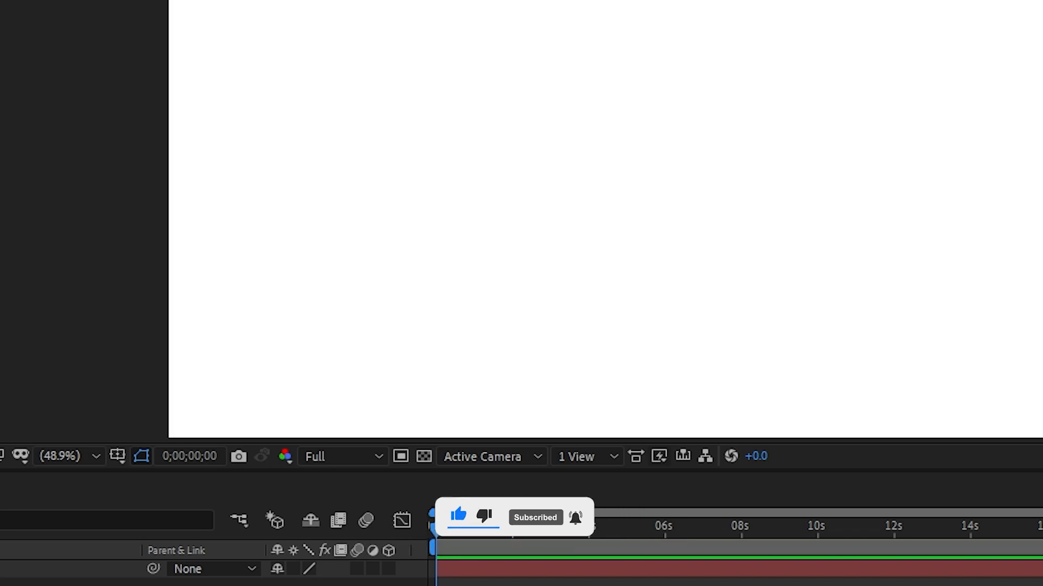
Step: Add the clock face image 02.png to the composition above the white solid
{"action": "left_click", "coordinate": [61, 105]}
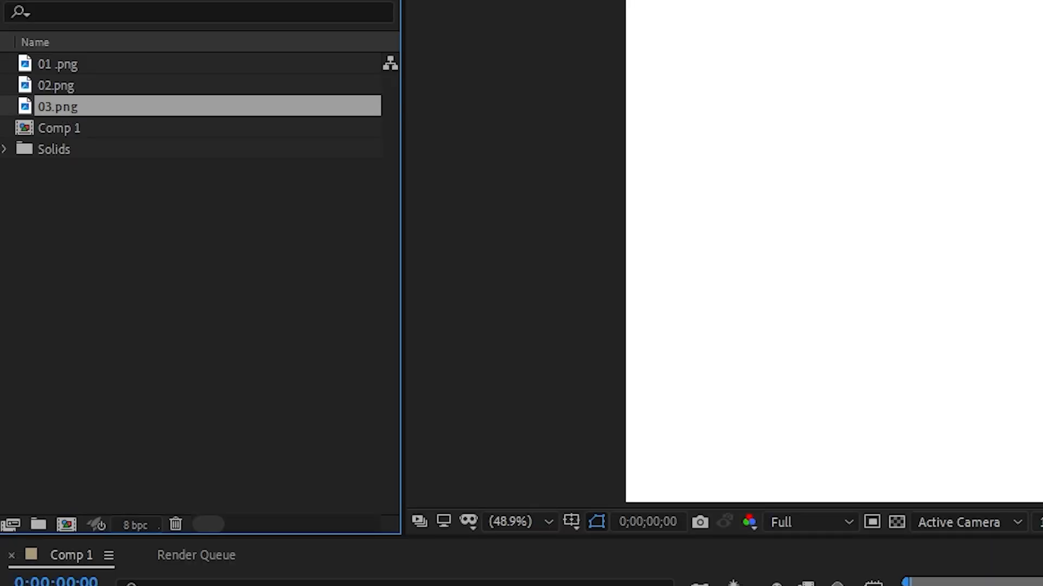
{"action": "left_click", "coordinate": [63, 87]}
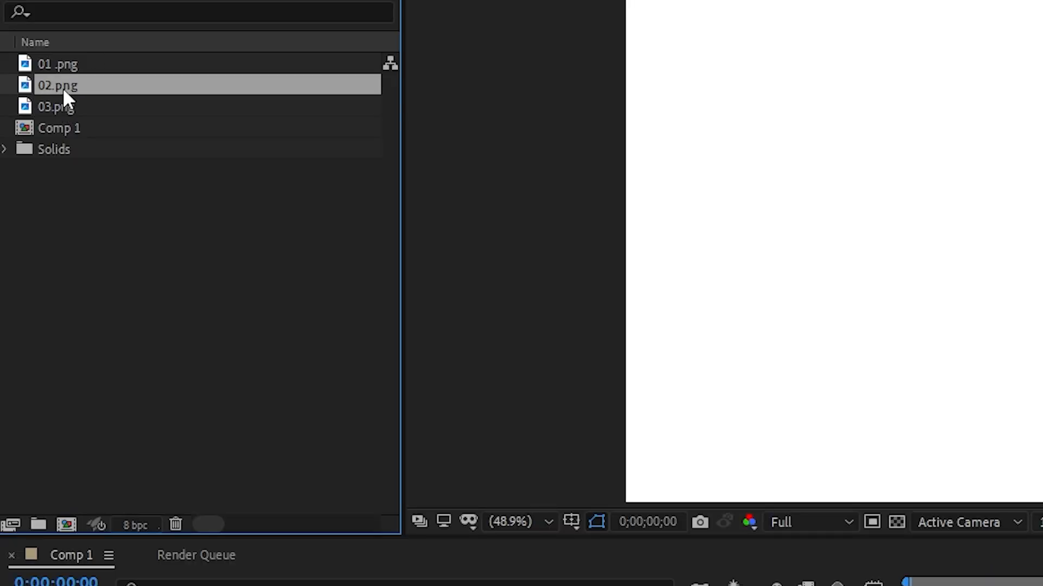
{"action": "left_click", "coordinate": [60, 68]}
{"action": "left_click", "coordinate": [78, 101]}
{"action": "left_click", "coordinate": [73, 92]}
{"action": "left_click_drag", "start_coordinate": [73, 87], "coordinate": [96, 422]}
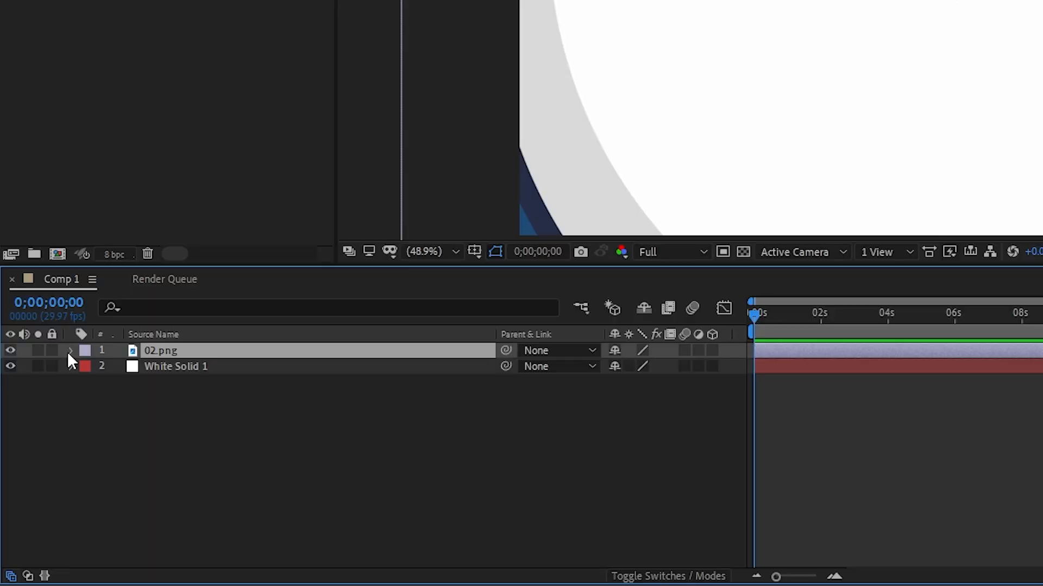
Step: Scale the clock face layer 02.png down to 32%
{"action": "left_click", "coordinate": [41, 423]}
{"action": "left_click", "coordinate": [70, 351]}
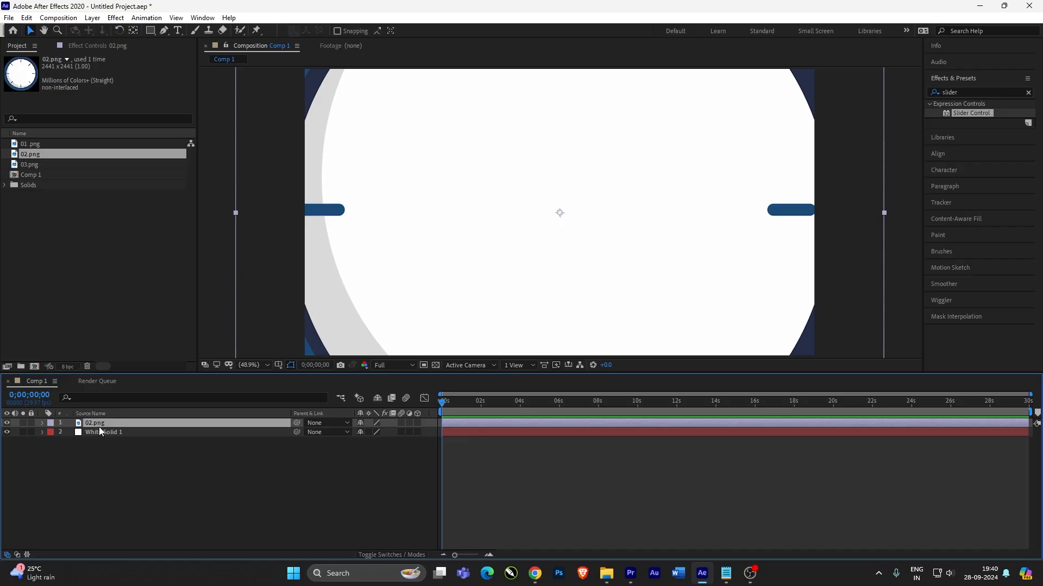
{"action": "key", "text": "s"}
{"action": "left_click_drag", "start_coordinate": [380, 432], "coordinate": [342, 433]}
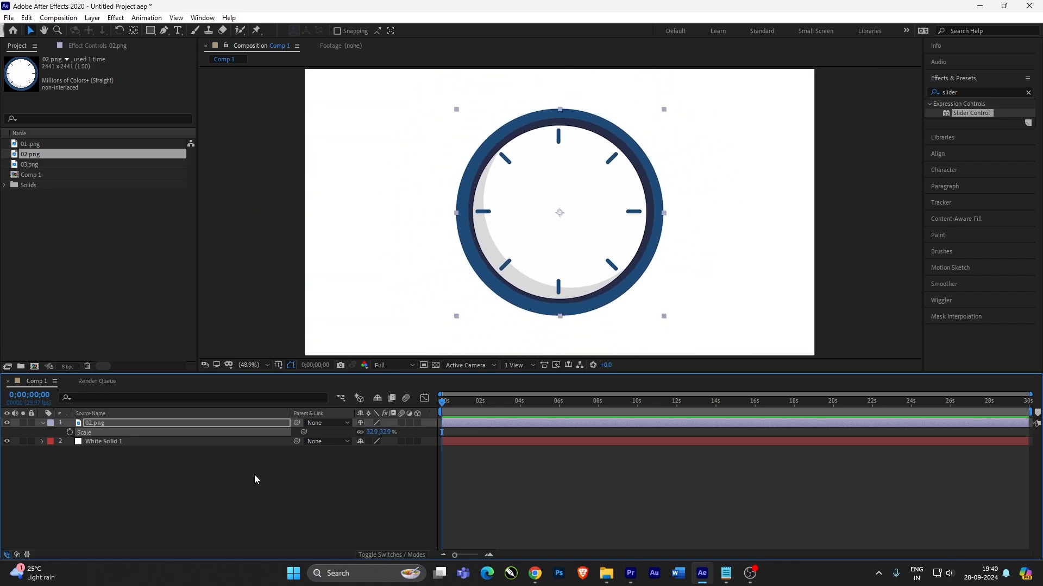
Step: Add the clock hand image 01.png above the clock face layer and scale it down to 35%
{"action": "left_click", "coordinate": [255, 475]}
{"action": "left_click", "coordinate": [84, 279]}
{"action": "left_click", "coordinate": [85, 87]}
{"action": "left_click", "coordinate": [57, 54]}
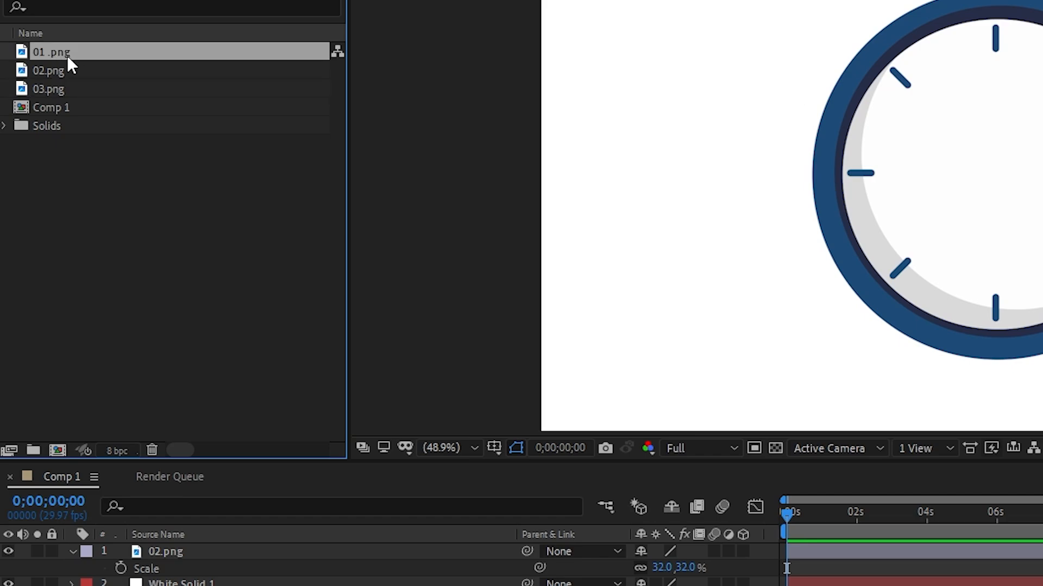
{"action": "left_click_drag", "start_coordinate": [67, 55], "coordinate": [158, 551]}
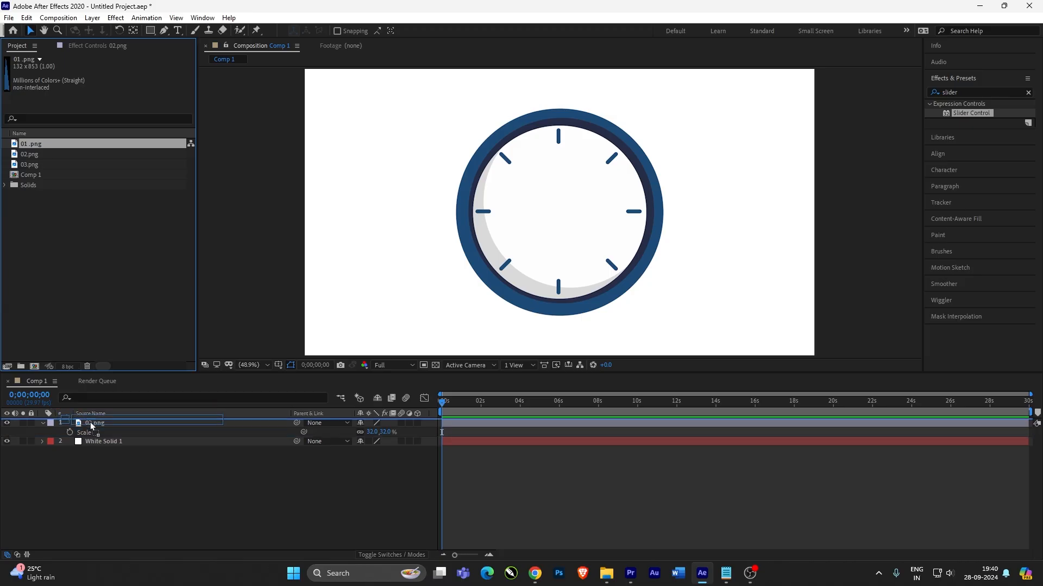
{"action": "left_click_drag", "start_coordinate": [90, 422], "coordinate": [89, 422]}
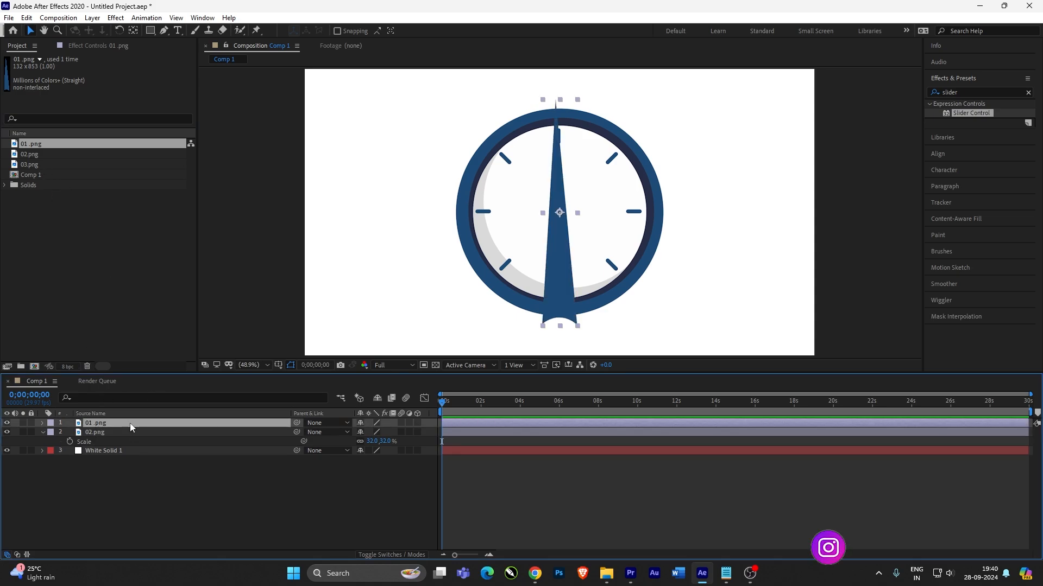
{"action": "key", "text": "s"}
{"action": "left_click_drag", "start_coordinate": [375, 432], "coordinate": [348, 441]}
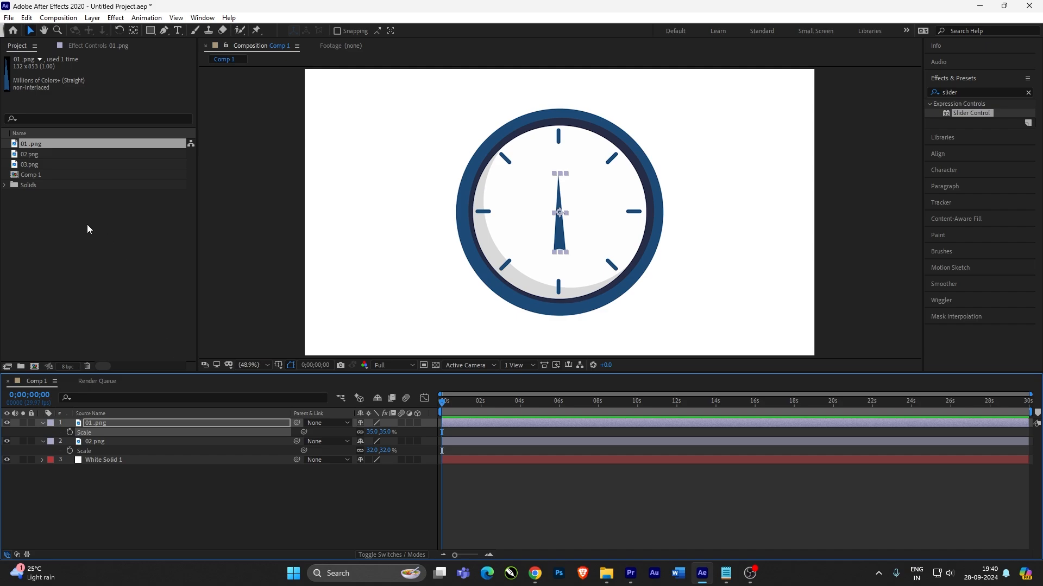
Step: Add the orange circle image 03.png as the top layer and reveal its Scale property
{"action": "left_click", "coordinate": [43, 165]}
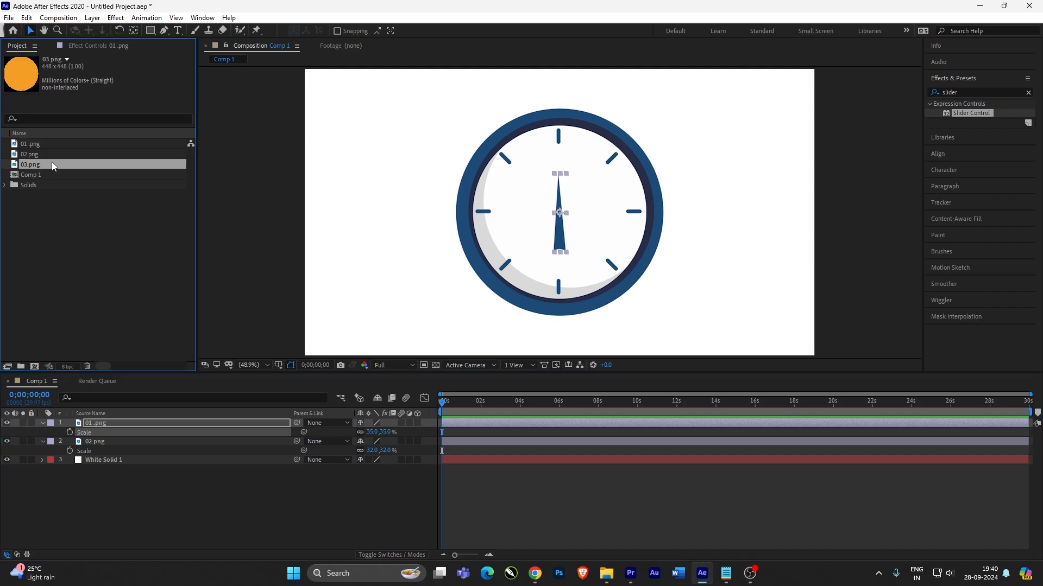
{"action": "left_click_drag", "start_coordinate": [52, 163], "coordinate": [87, 424]}
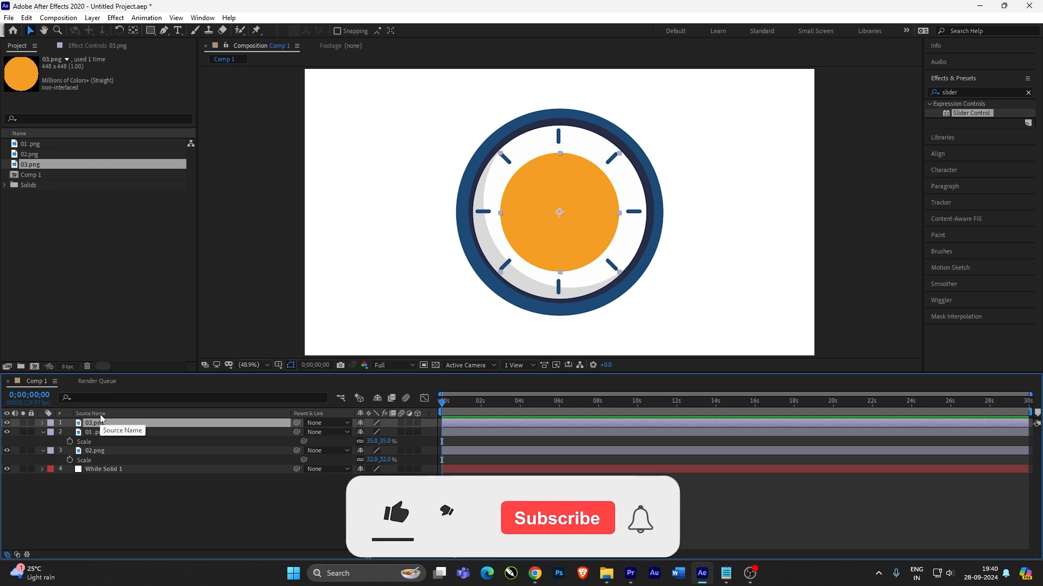
{"action": "key", "text": "s"}
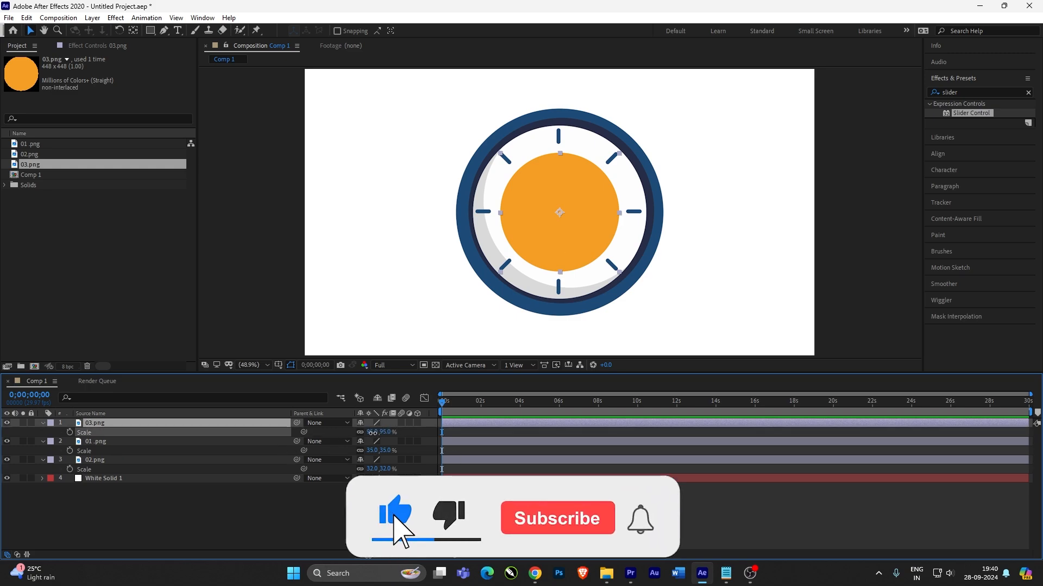